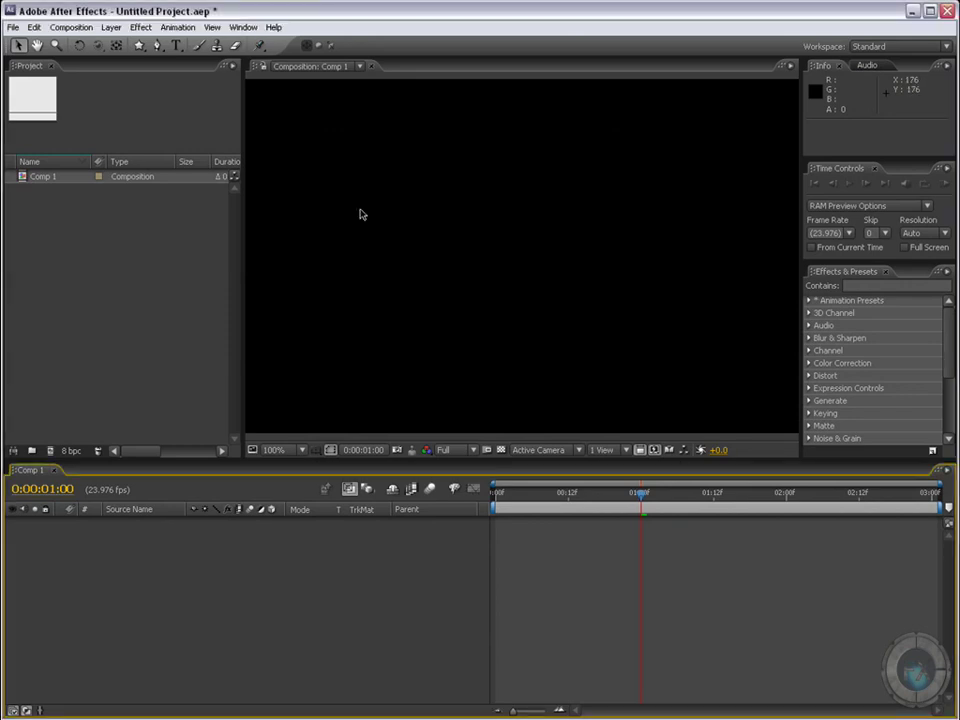
# Draw a blue star with a 6 px white stroke as Shape Layer 1, then shift it up-left
pyautogui.click(140, 46)
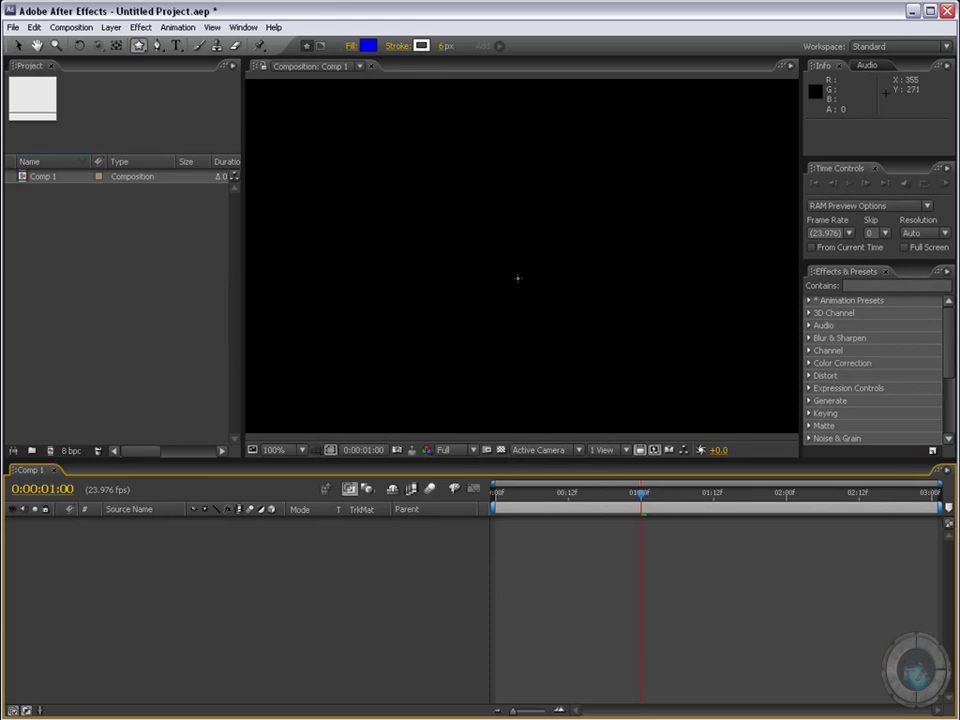
pyautogui.moveTo(532, 291); pyautogui.dragTo(570, 220)
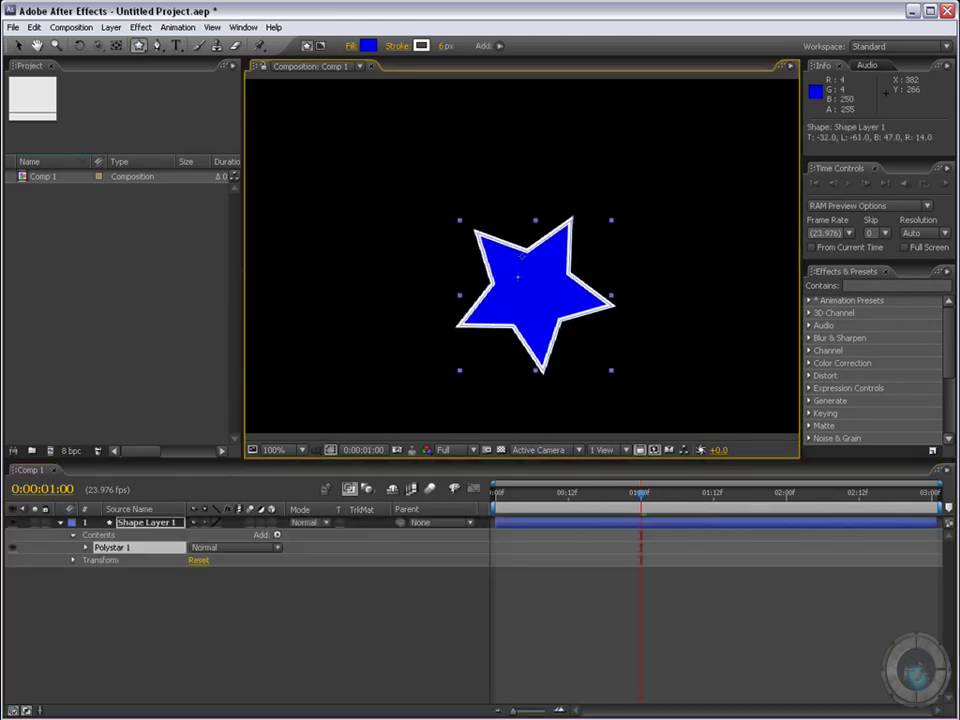
pyautogui.click(18, 46)
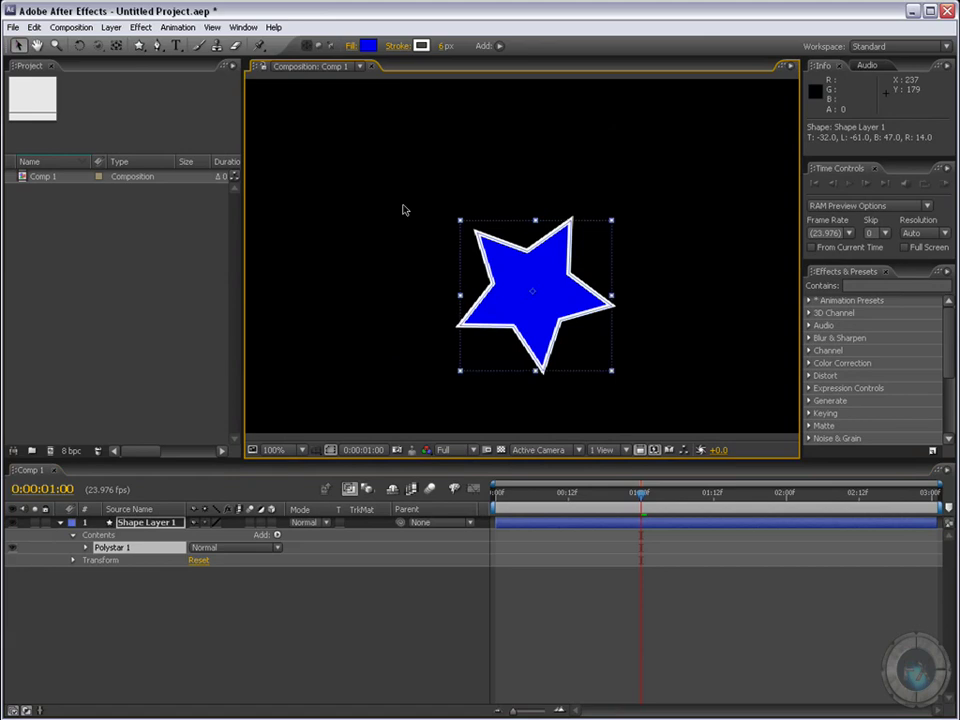
pyautogui.moveTo(547, 322); pyautogui.dragTo(532, 279)
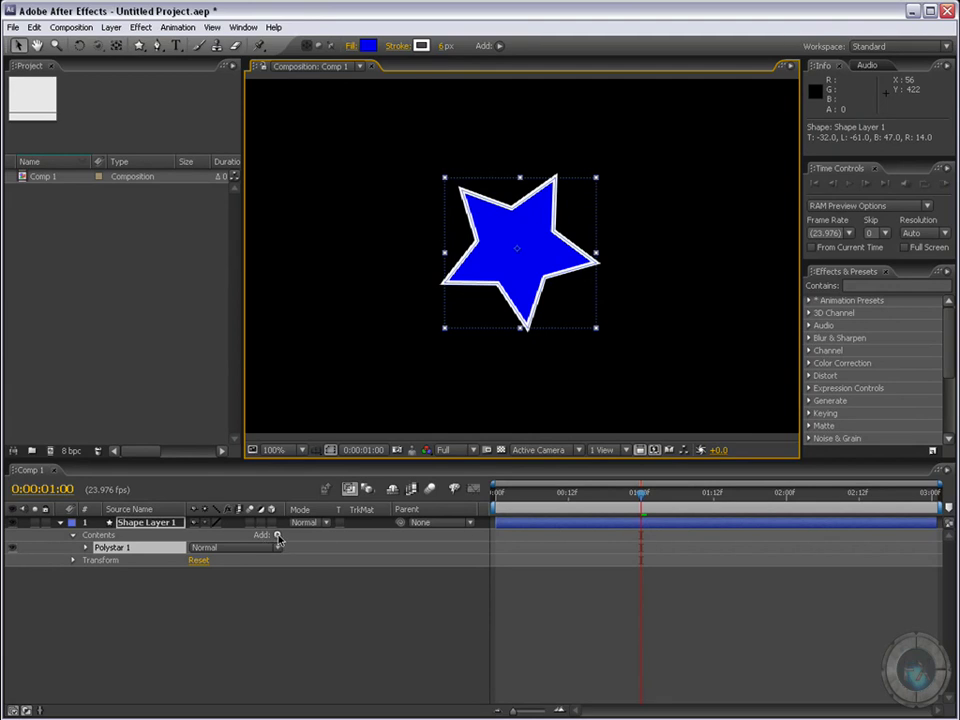
# Add Ellipse Path 1 to Polystar 1, placing a white-outlined circle over the star's centre
pyautogui.click(278, 538)
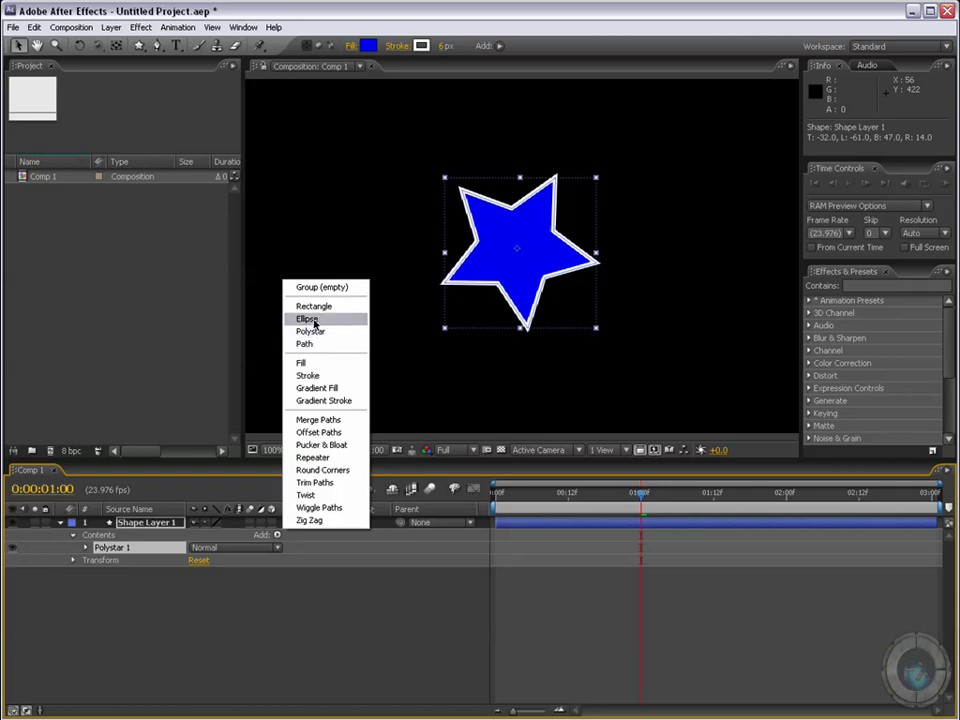
pyautogui.click(308, 319)
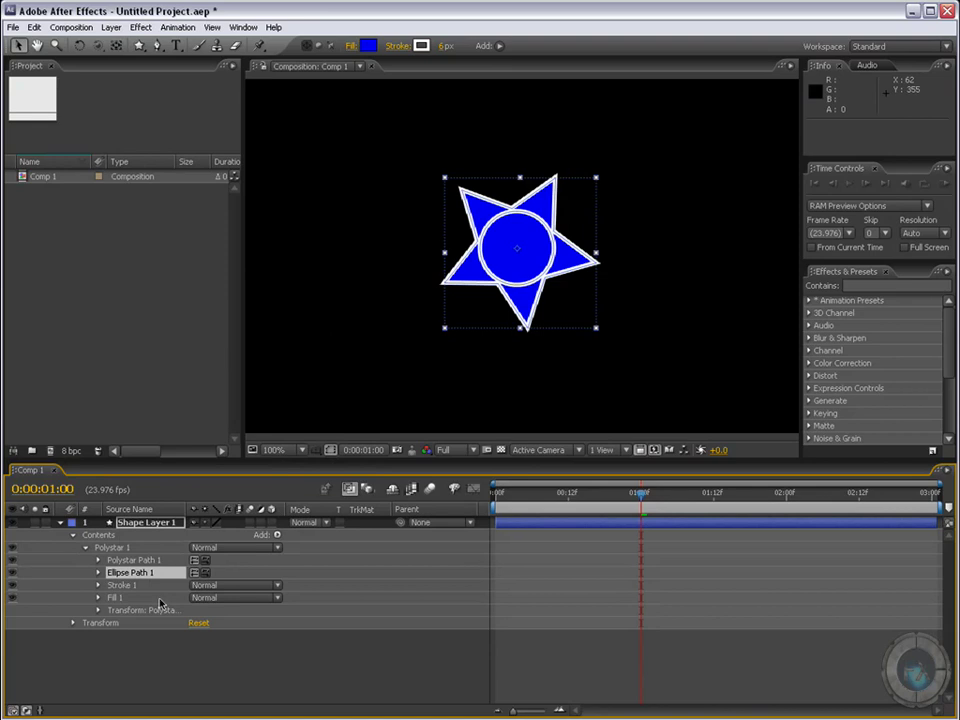
# Set Ellipse Path 1's Size to 196 × 196, keyframed at 0:00:01:00, so it encloses the star
pyautogui.click(99, 573)
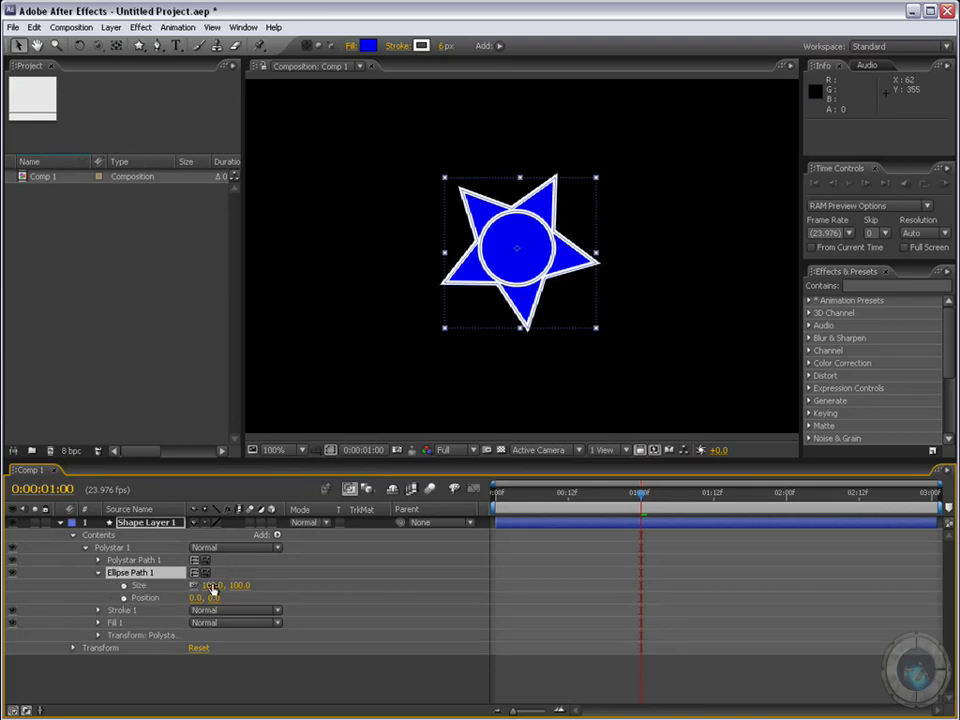
pyautogui.moveTo(212, 591)
pyautogui.mouseDown()
pyautogui.moveTo(285, 592)
pyautogui.moveTo(262, 599)
pyautogui.mouseUp()
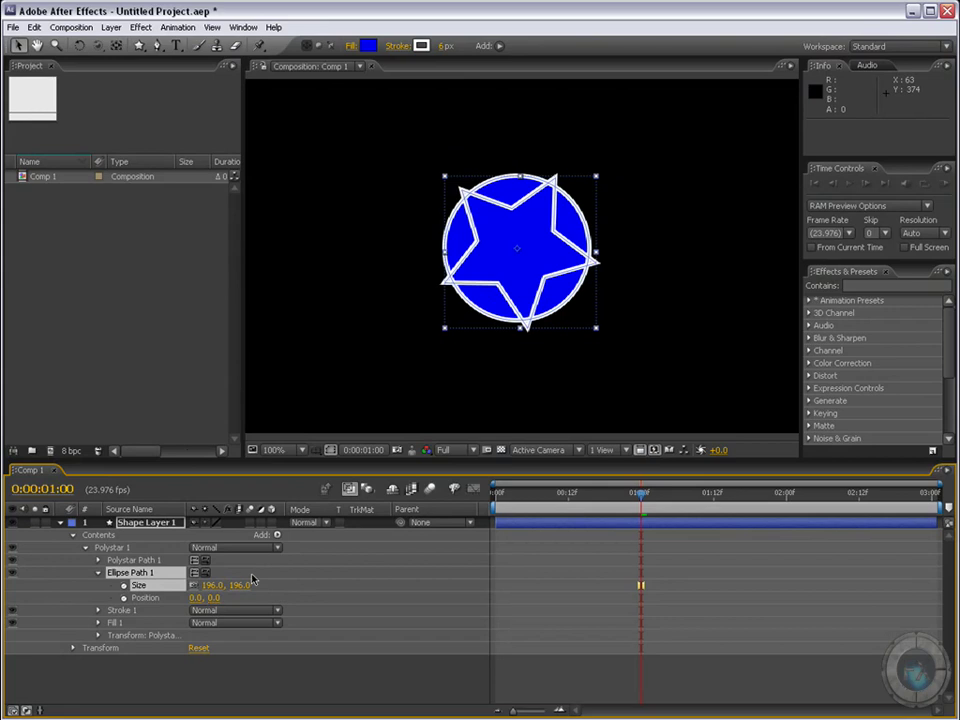
pyautogui.click(278, 536)
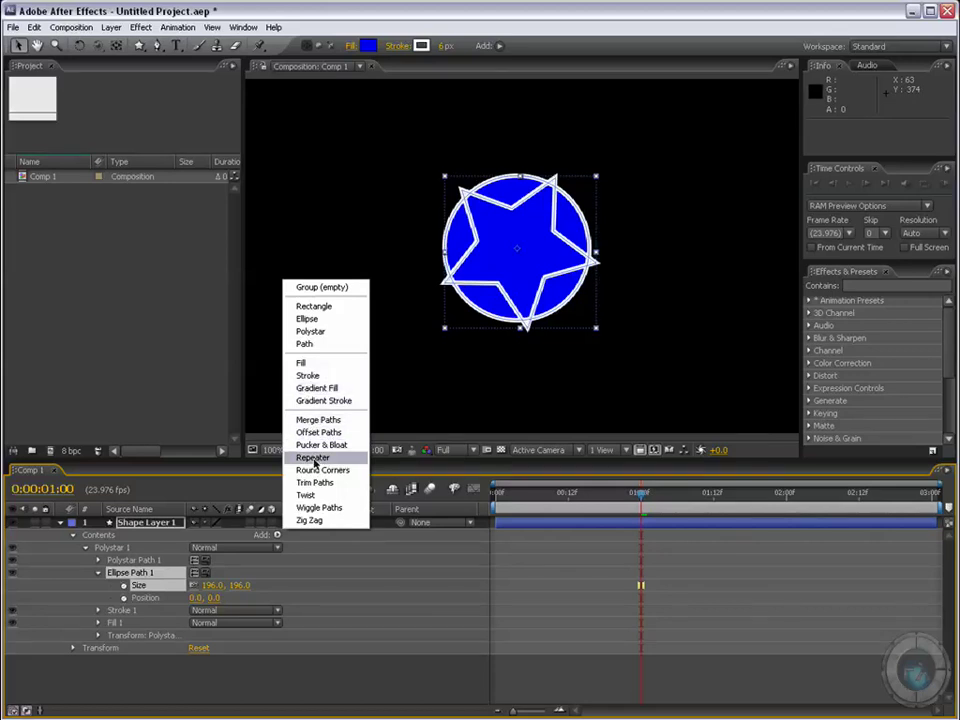
# Add Repeater 1 to Polystar 1 for 3 copies offset 100, 0, and reveal its transform settings
pyautogui.click(313, 457)
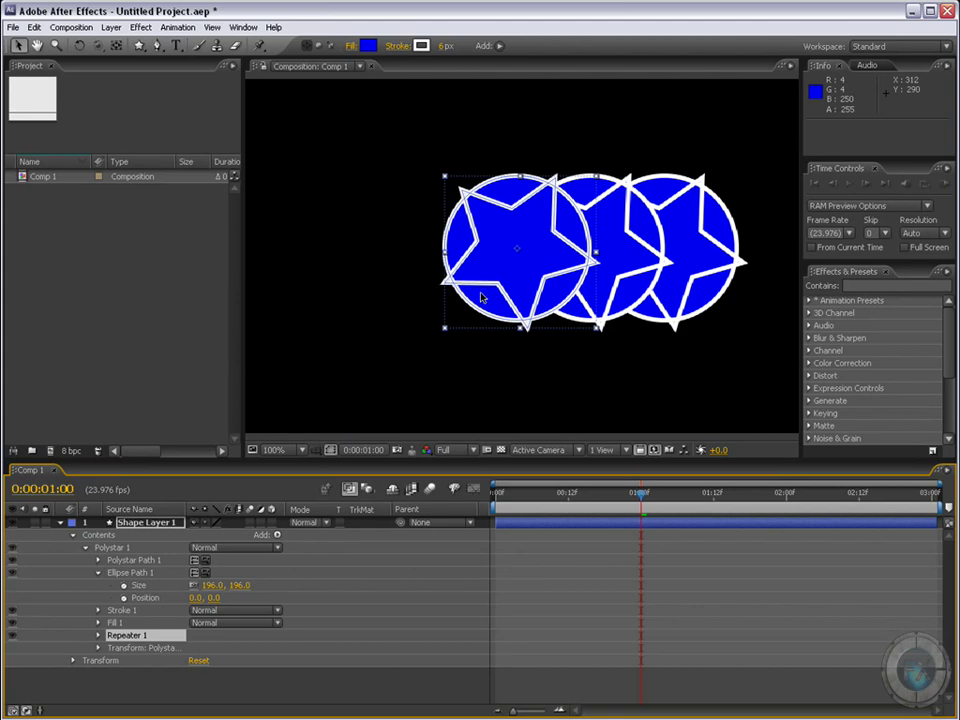
pyautogui.click(100, 636)
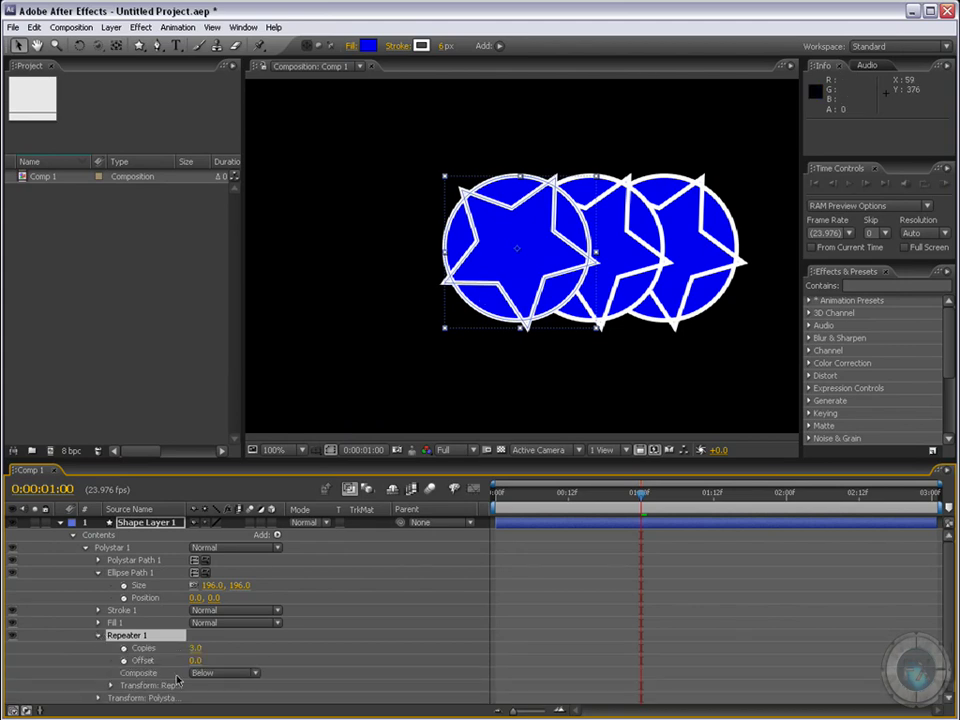
pyautogui.click(110, 686)
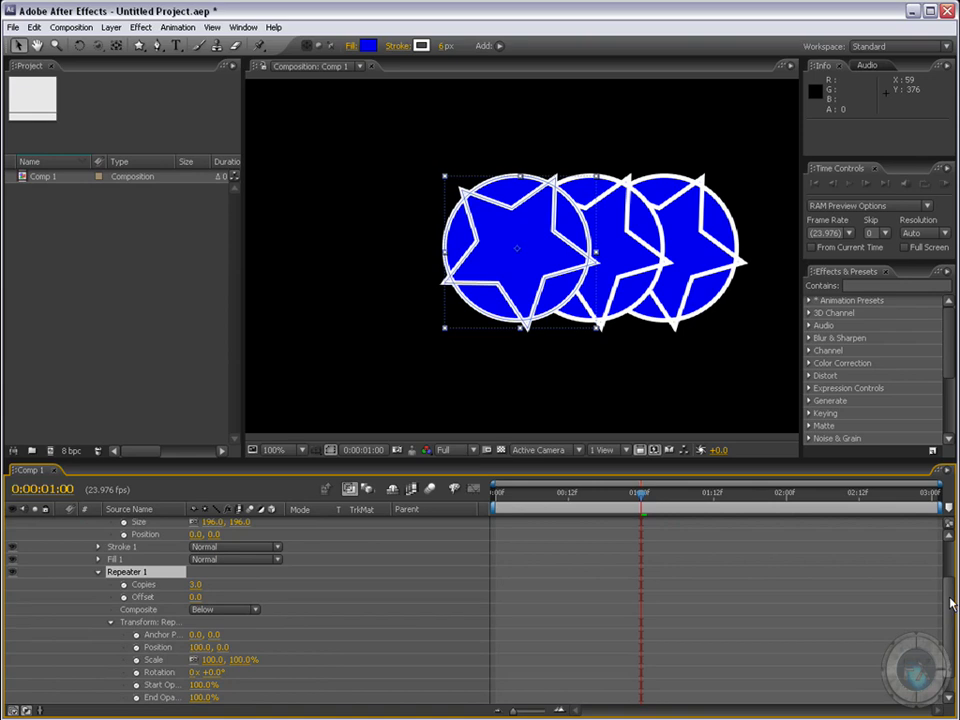
# Set the repeater's End Opacity to 1% so the copies fade out
pyautogui.scroll(-1, 930, 643)
pyautogui.moveTo(204, 672); pyautogui.dragTo(115, 678)
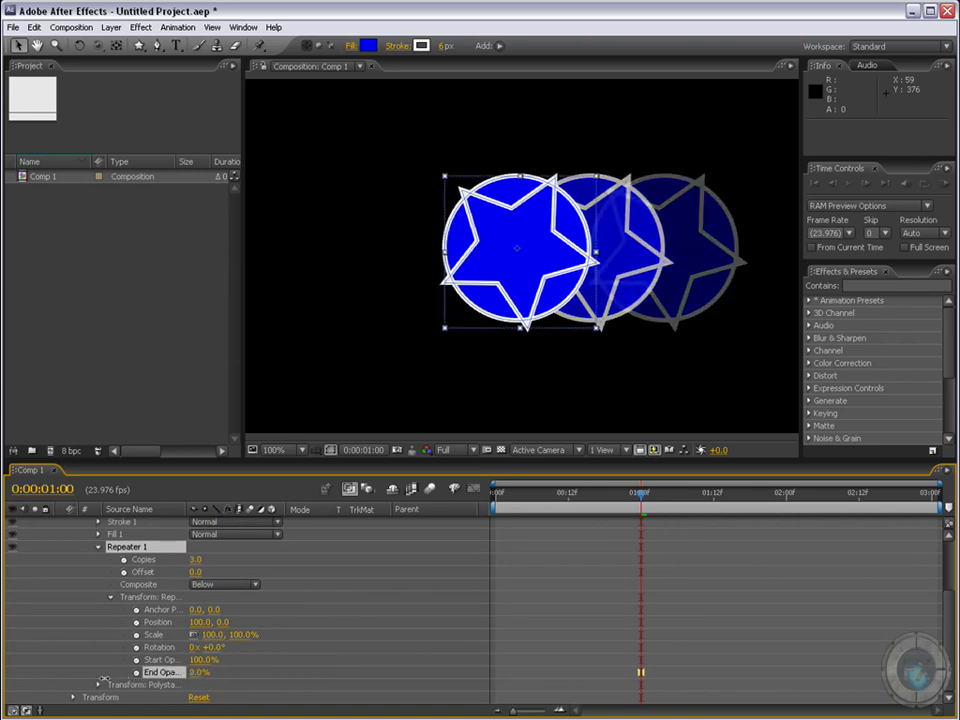
pyautogui.moveTo(74, 680); pyautogui.dragTo(80, 680)
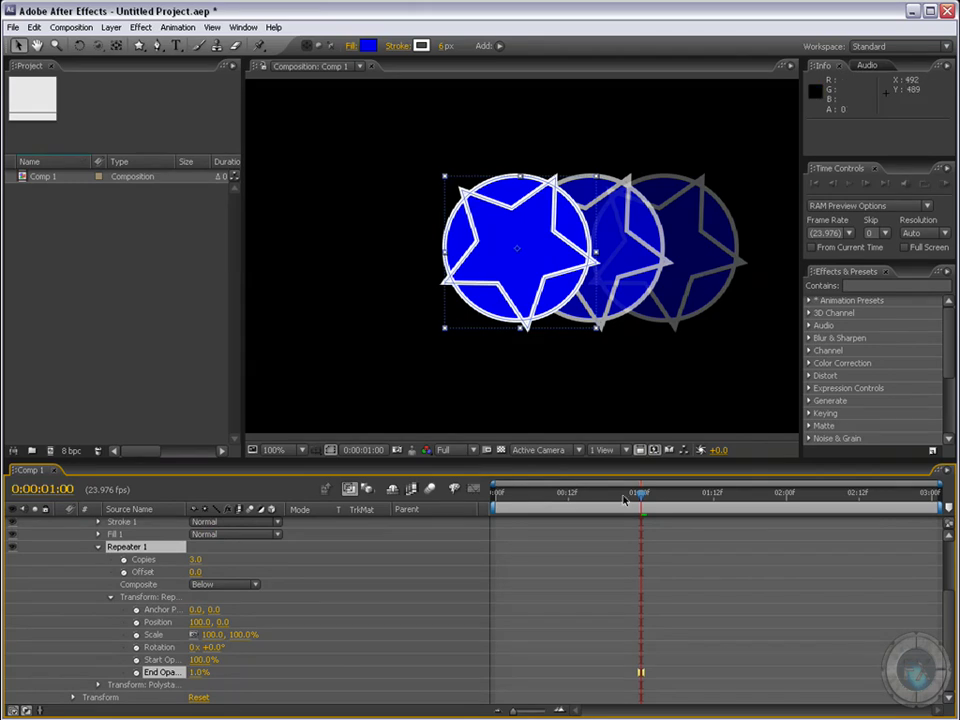
# Scale the repeated copies to 140%, keyframing that scale at the timeline start
pyautogui.moveTo(623, 500); pyautogui.dragTo(616, 500)
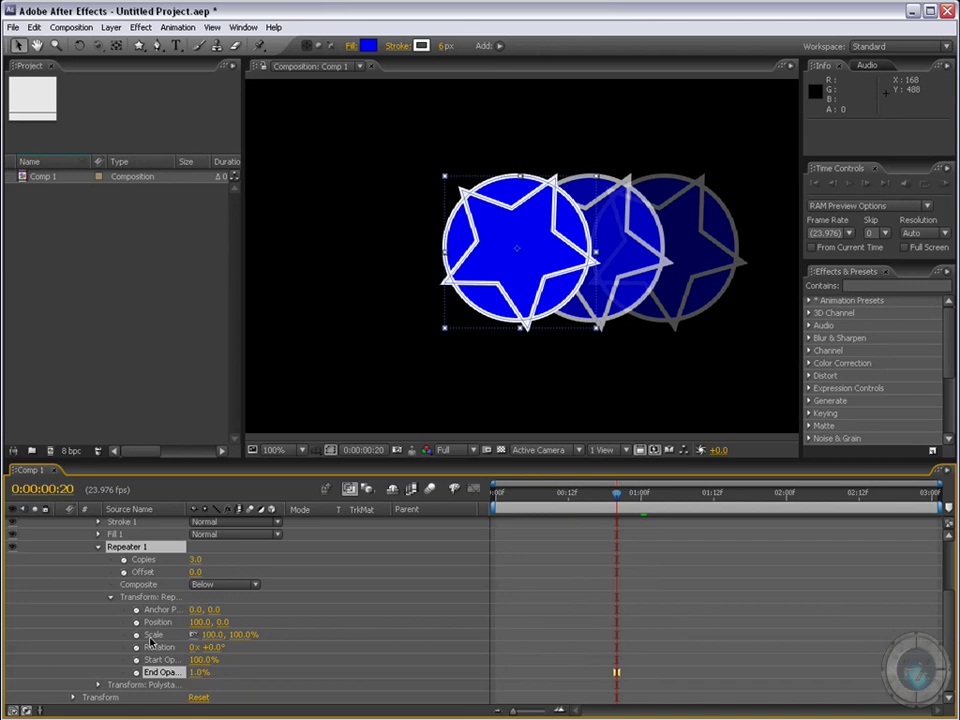
pyautogui.moveTo(215, 638); pyautogui.dragTo(281, 634)
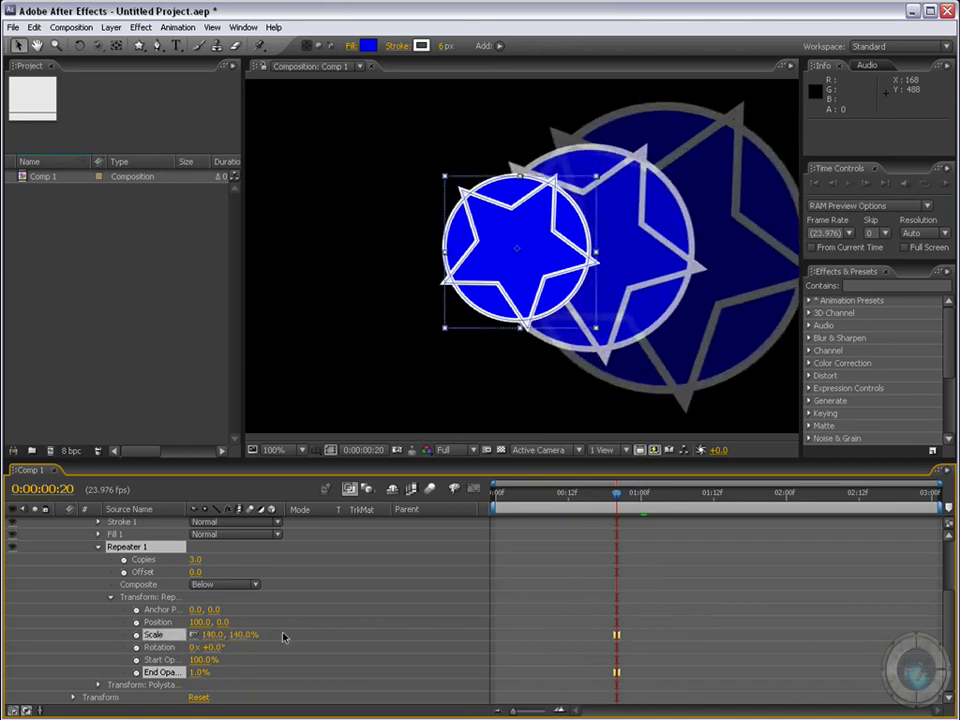
pyautogui.moveTo(620, 494); pyautogui.dragTo(493, 494)
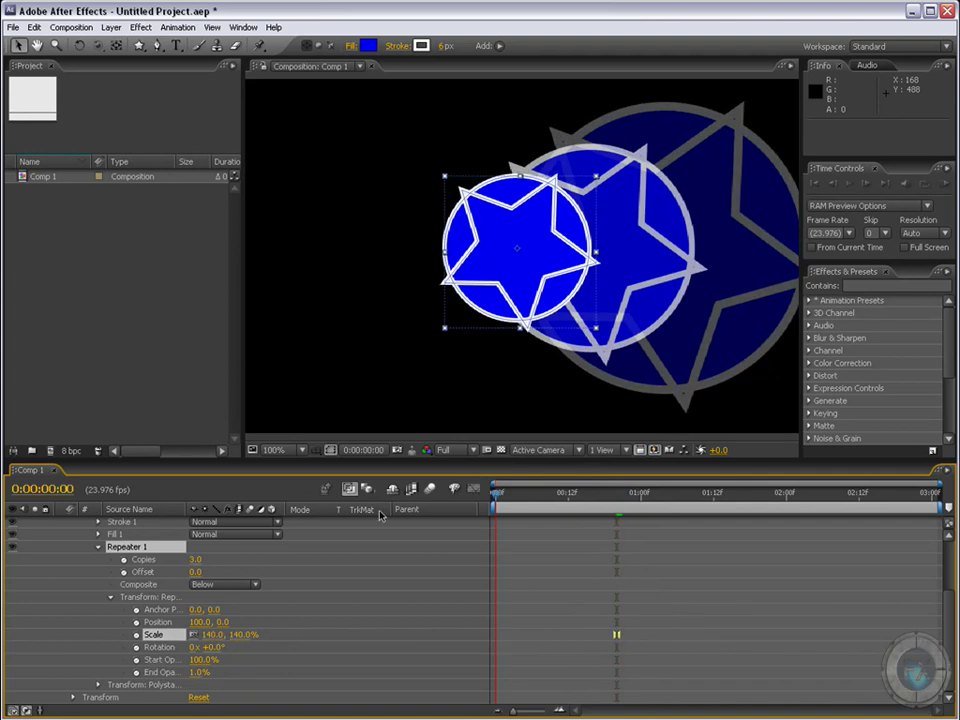
pyautogui.click(137, 634)
pyautogui.click(137, 634)
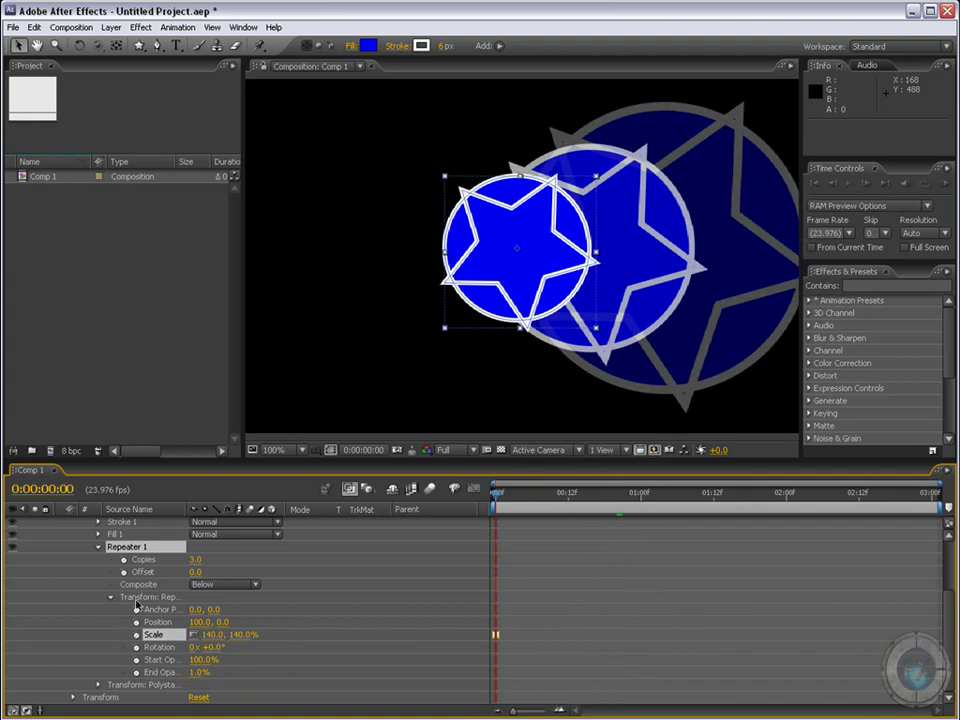
pyautogui.click(111, 598)
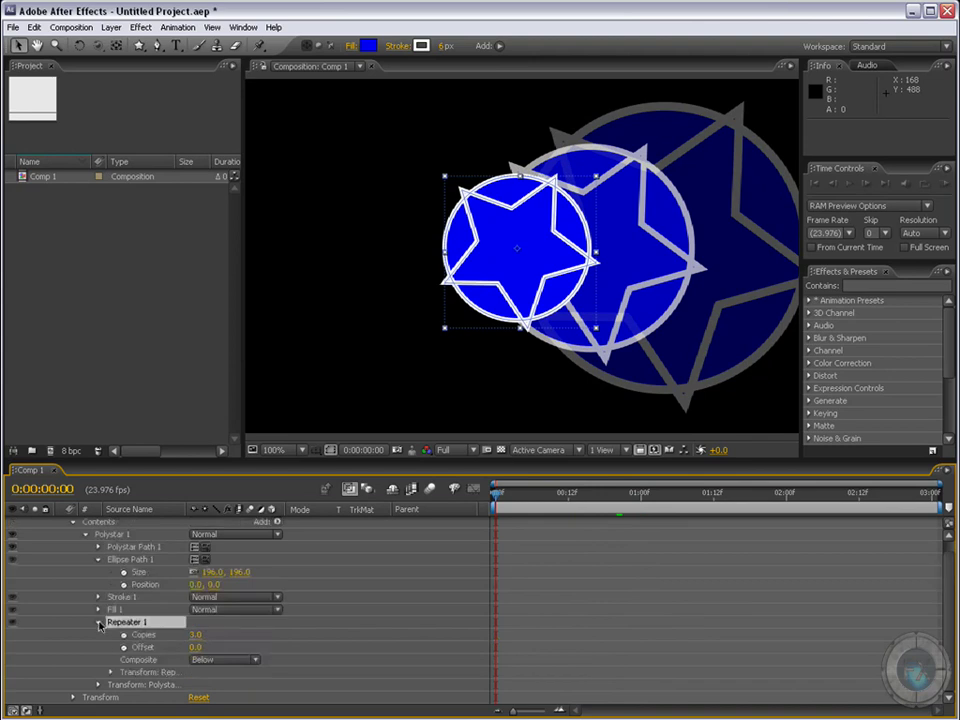
# Add Wiggle Paths 1 to Polystar 1 and scrub the timeline to preview the jagged, moving edges
pyautogui.click(99, 623)
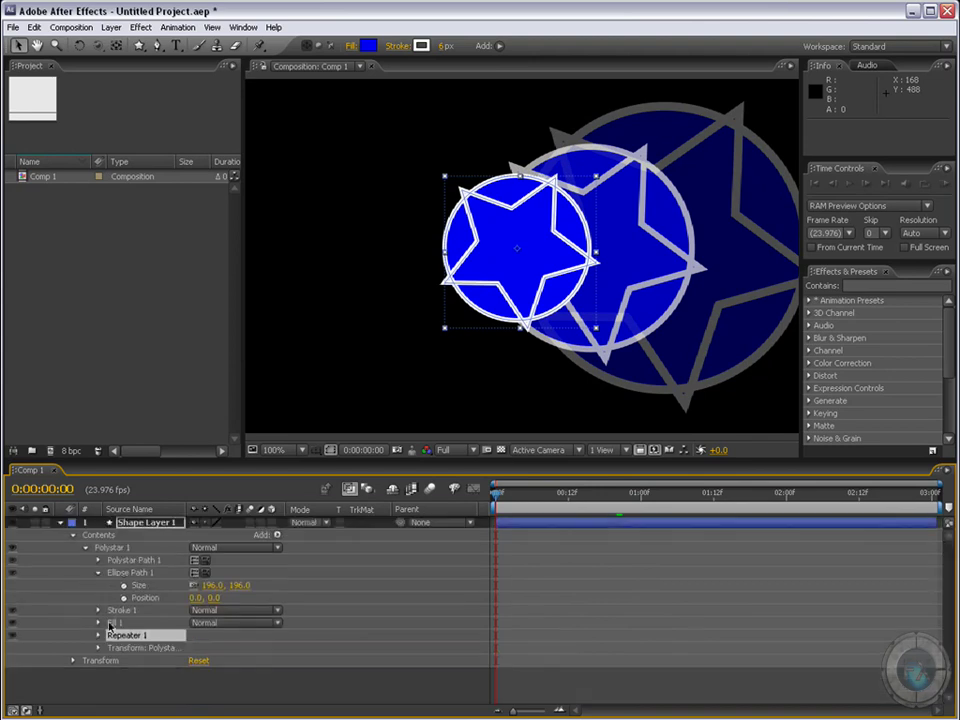
pyautogui.click(278, 536)
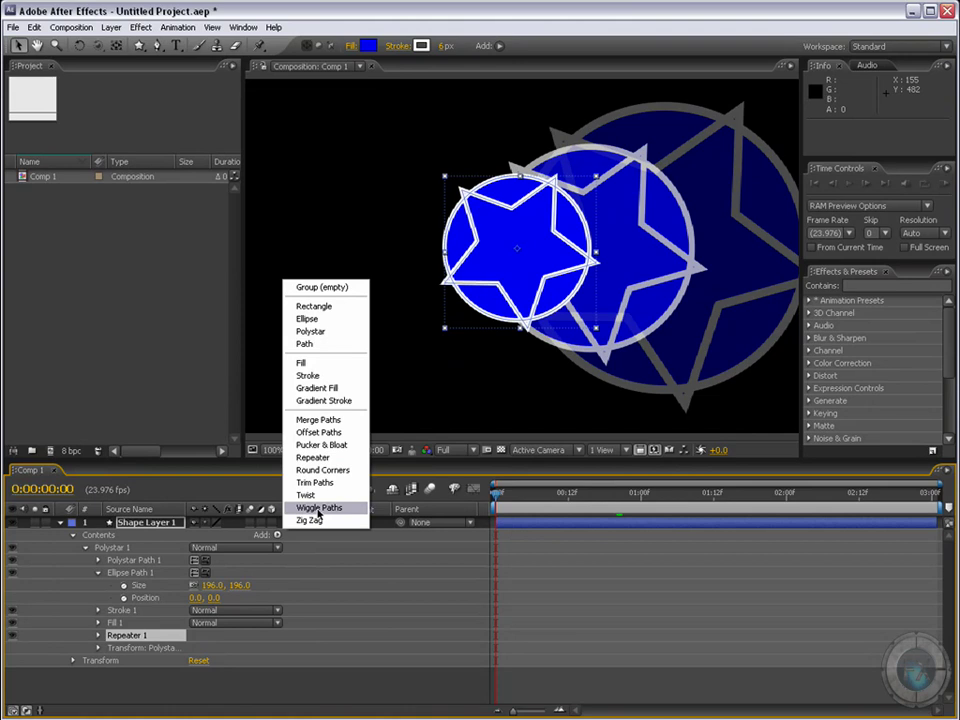
pyautogui.click(319, 508)
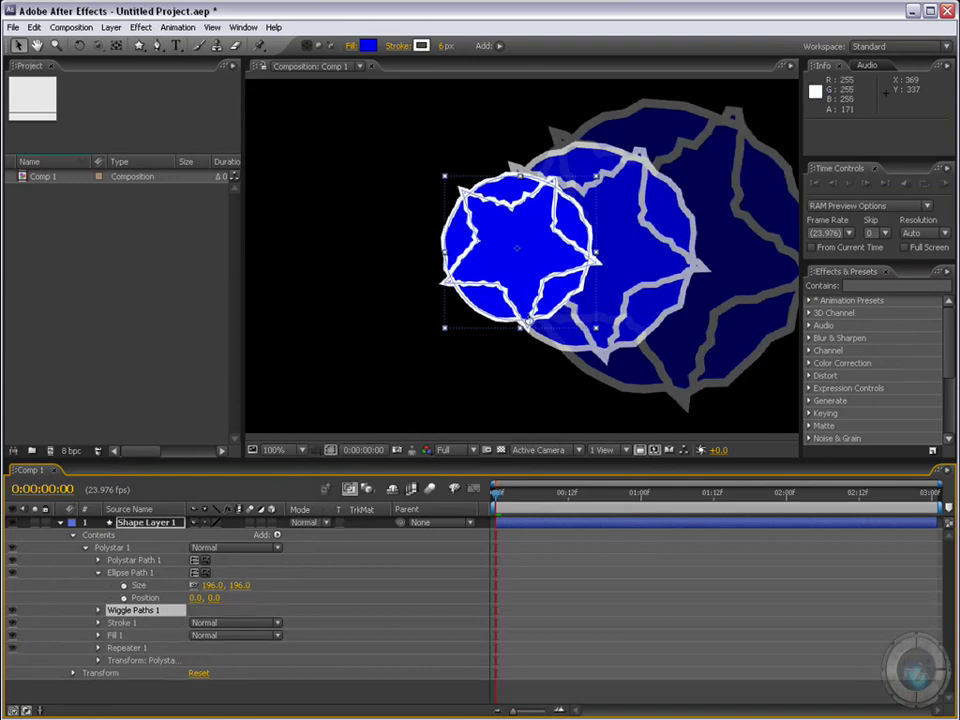
pyautogui.moveTo(496, 492)
pyautogui.mouseDown()
pyautogui.moveTo(943, 494)
pyautogui.moveTo(497, 496)
pyautogui.moveTo(581, 508)
pyautogui.moveTo(567, 509)
pyautogui.moveTo(499, 502)
pyautogui.moveTo(803, 497)
pyautogui.moveTo(620, 488)
pyautogui.moveTo(527, 492)
pyautogui.moveTo(790, 500)
pyautogui.moveTo(525, 497)
pyautogui.moveTo(677, 497)
pyautogui.moveTo(611, 500)
pyautogui.mouseUp()
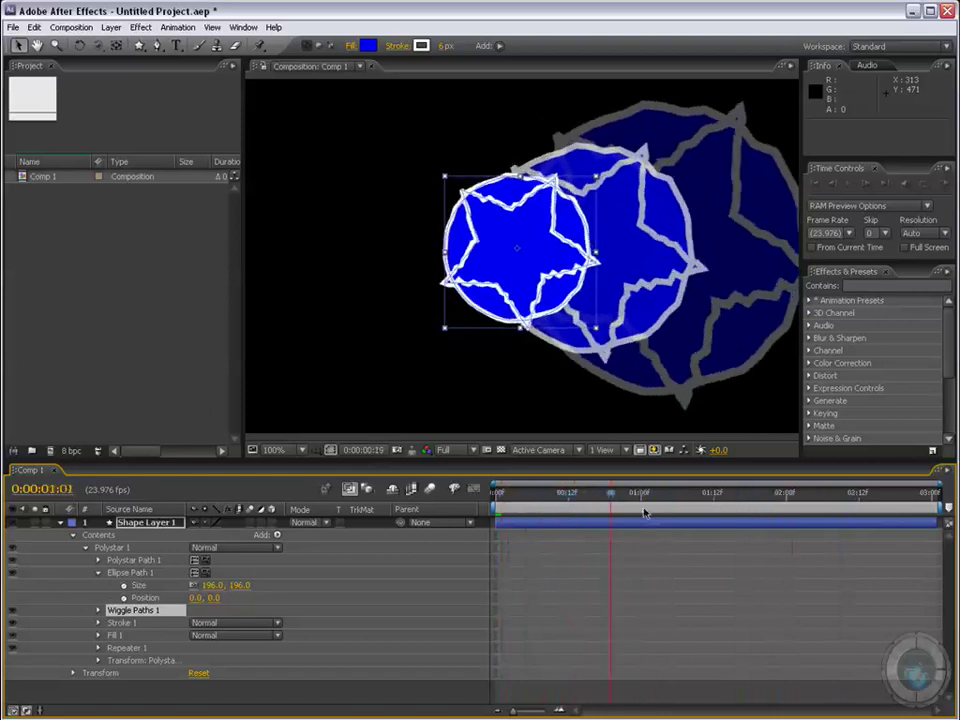
pyautogui.press('space')
pyautogui.click(277, 536)
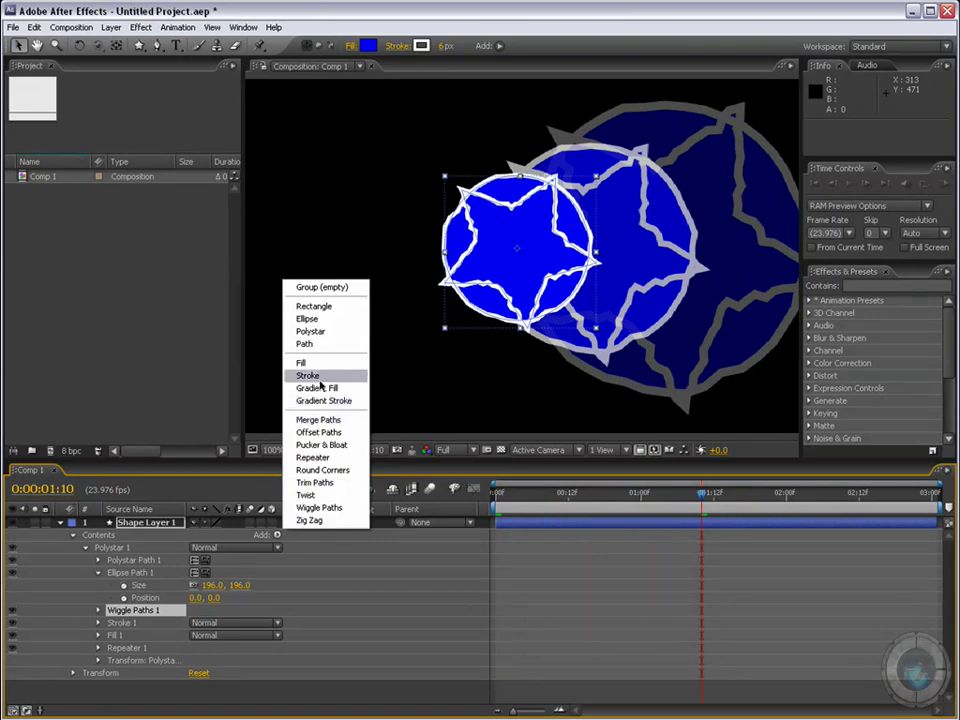
# Add Merge Paths 1 to Polystar 1, check earlier frames, and tidy the Ellipse and Stroke properties
pyautogui.click(326, 421)
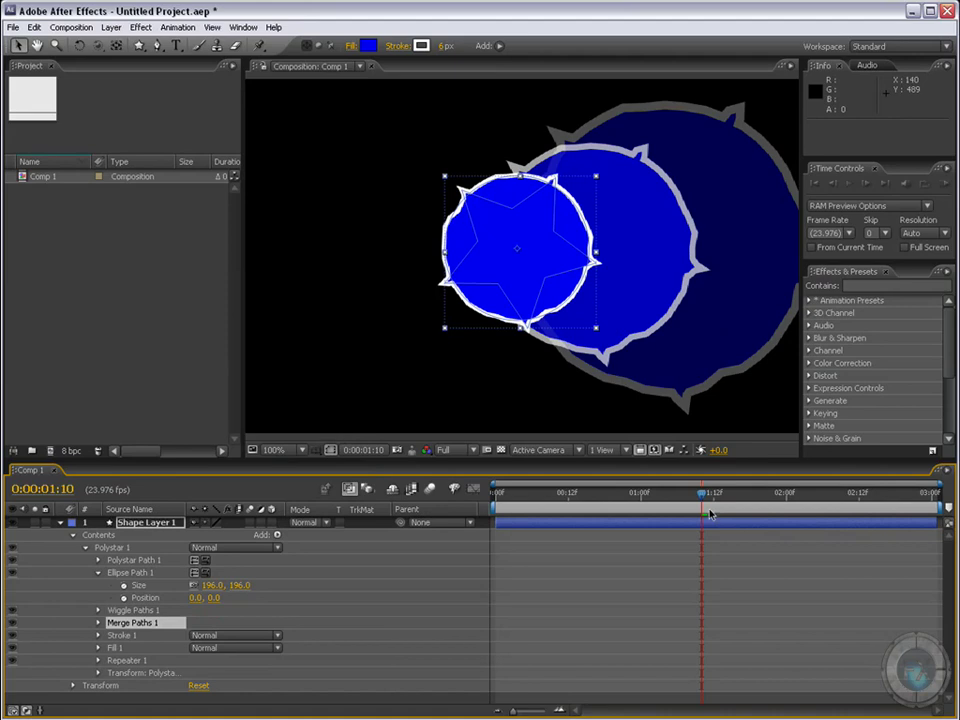
pyautogui.moveTo(709, 514)
pyautogui.mouseDown()
pyautogui.moveTo(581, 505)
pyautogui.moveTo(604, 505)
pyautogui.mouseUp()
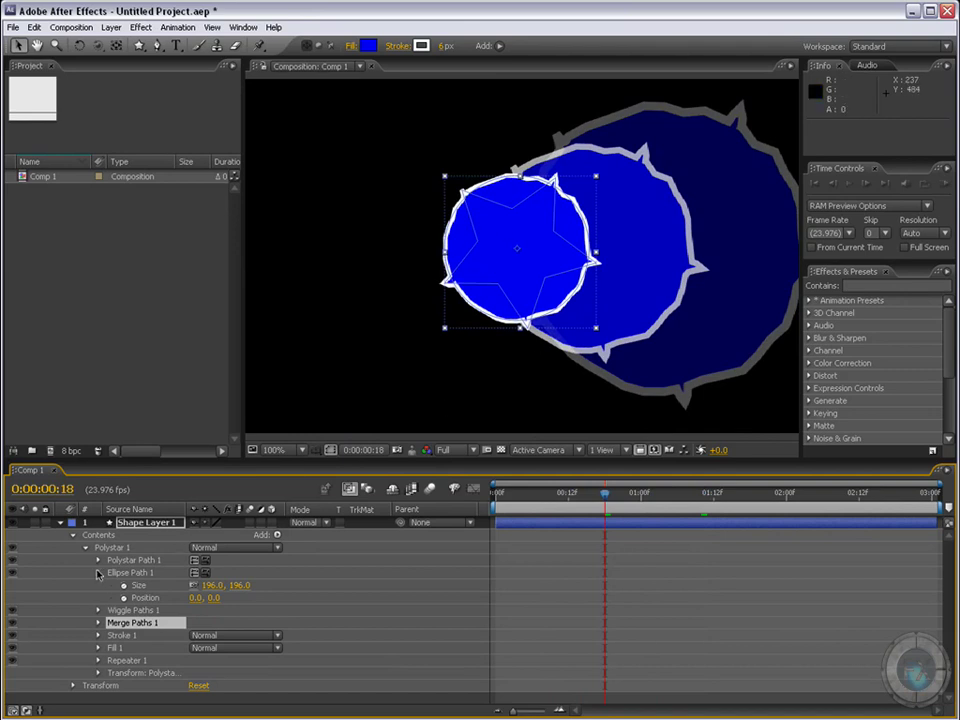
pyautogui.click(98, 573)
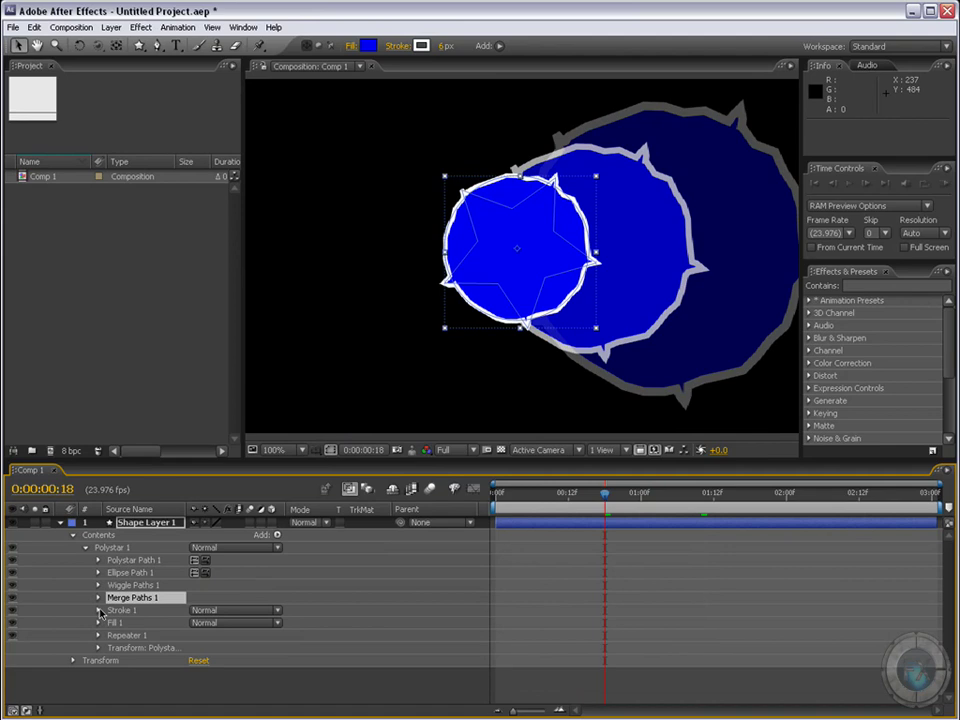
pyautogui.click(99, 611)
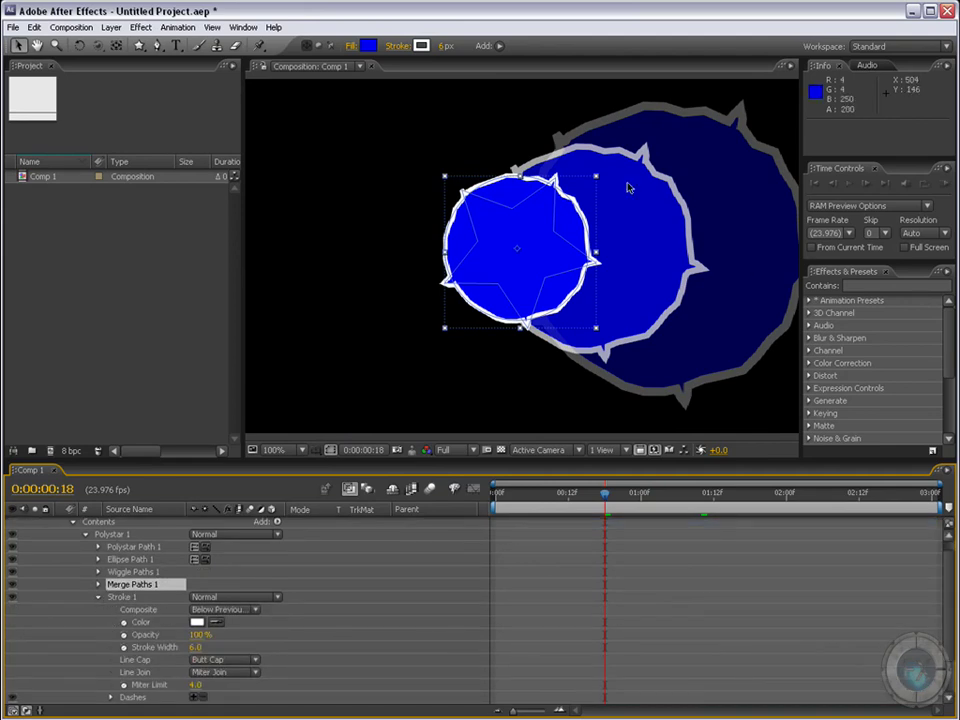
pyautogui.click(98, 598)
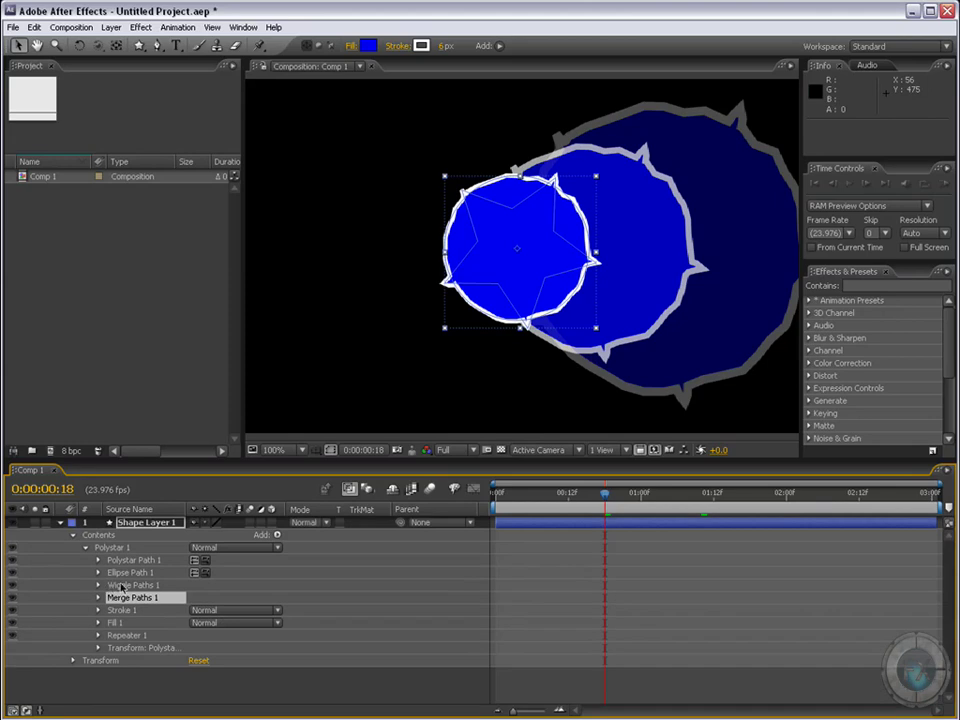
# Raise Polystar Path 1's Outer Radius to 191.9 and preview other frames before collapsing the layer
pyautogui.click(99, 561)
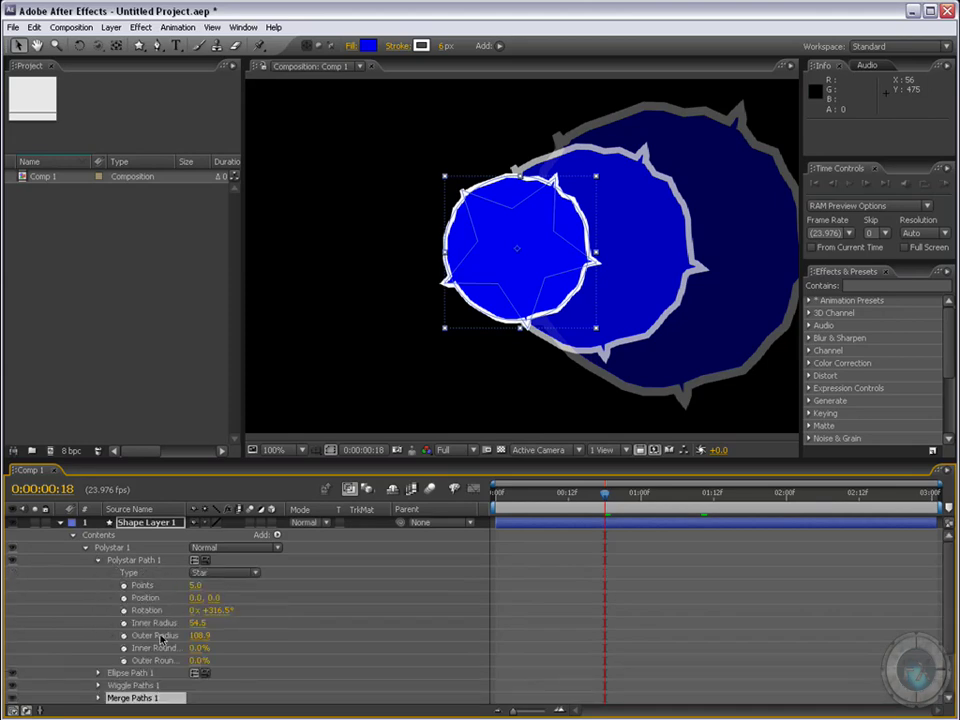
pyautogui.moveTo(196, 640); pyautogui.dragTo(268, 643)
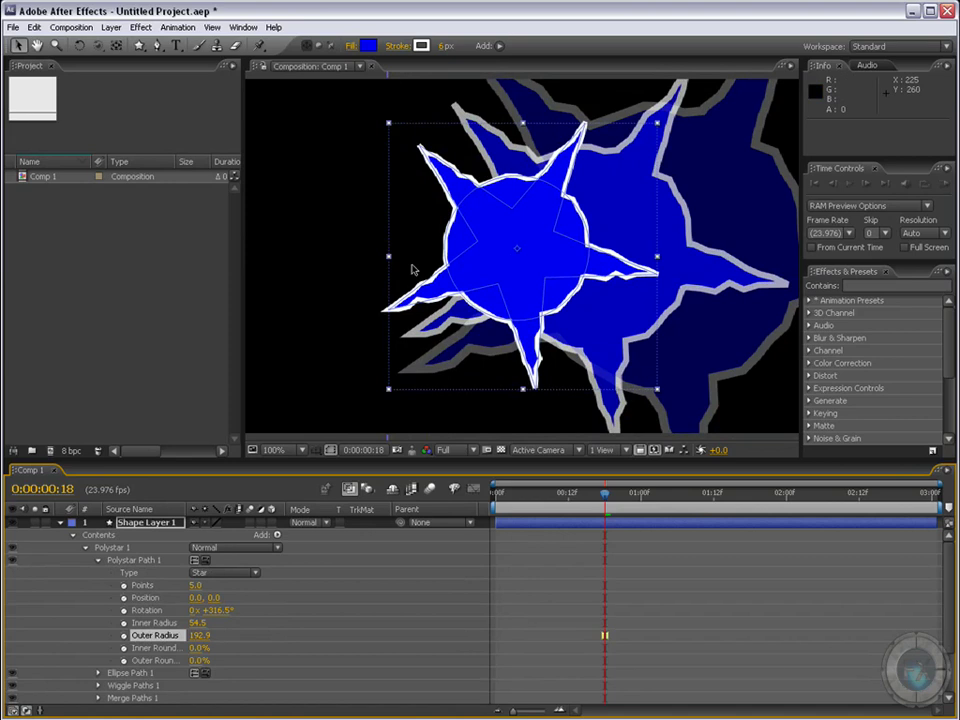
pyautogui.moveTo(561, 493)
pyautogui.mouseDown()
pyautogui.moveTo(586, 494)
pyautogui.moveTo(574, 494)
pyautogui.mouseUp()
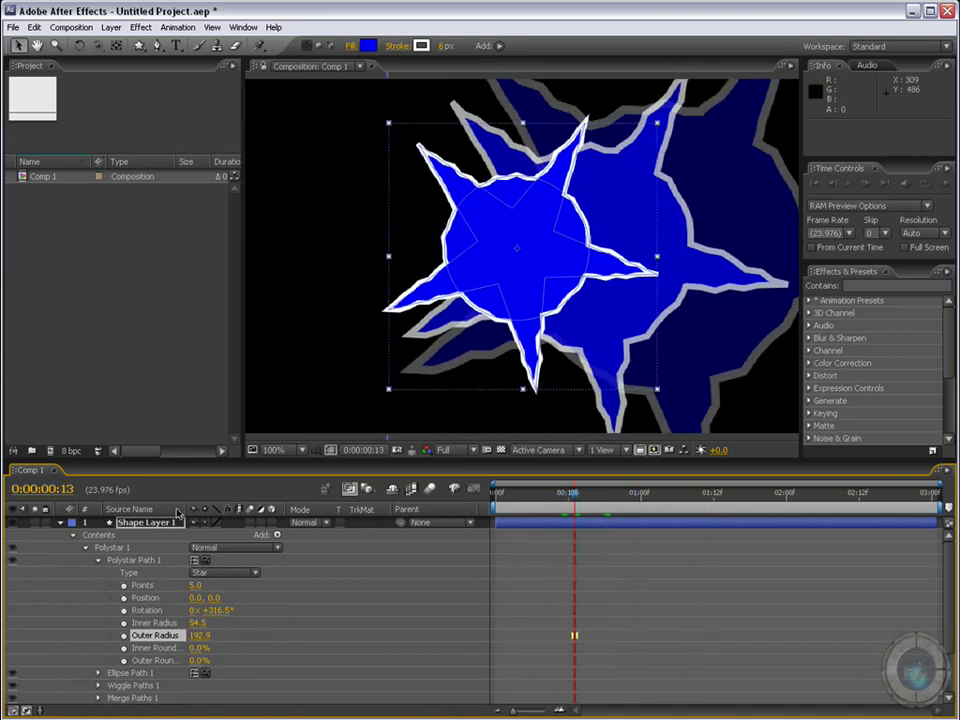
pyautogui.click(61, 523)
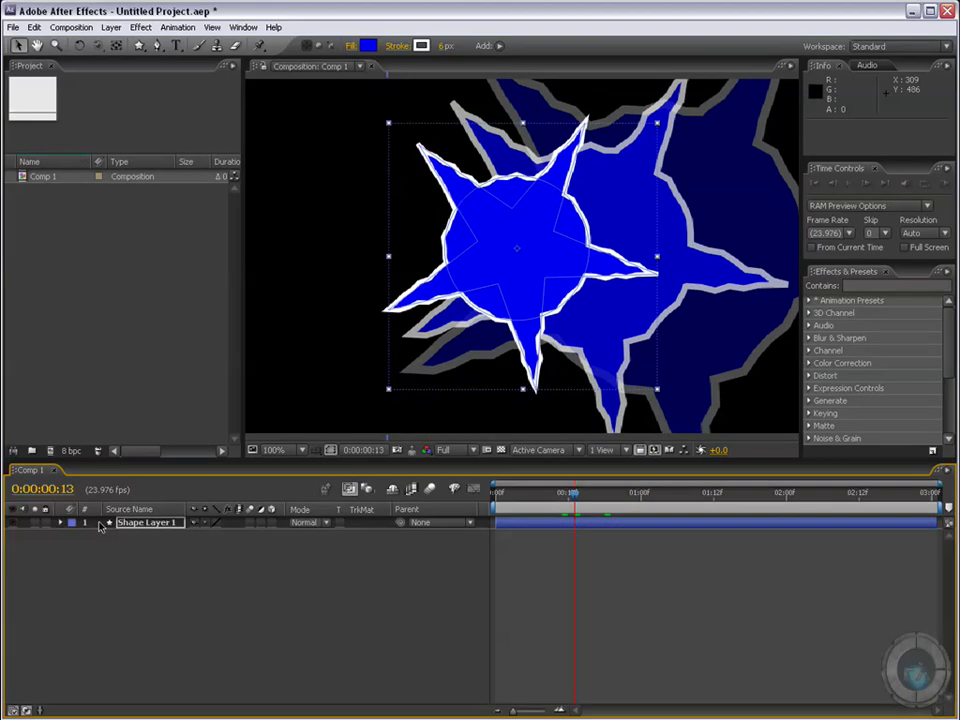
pyautogui.click(380, 610)
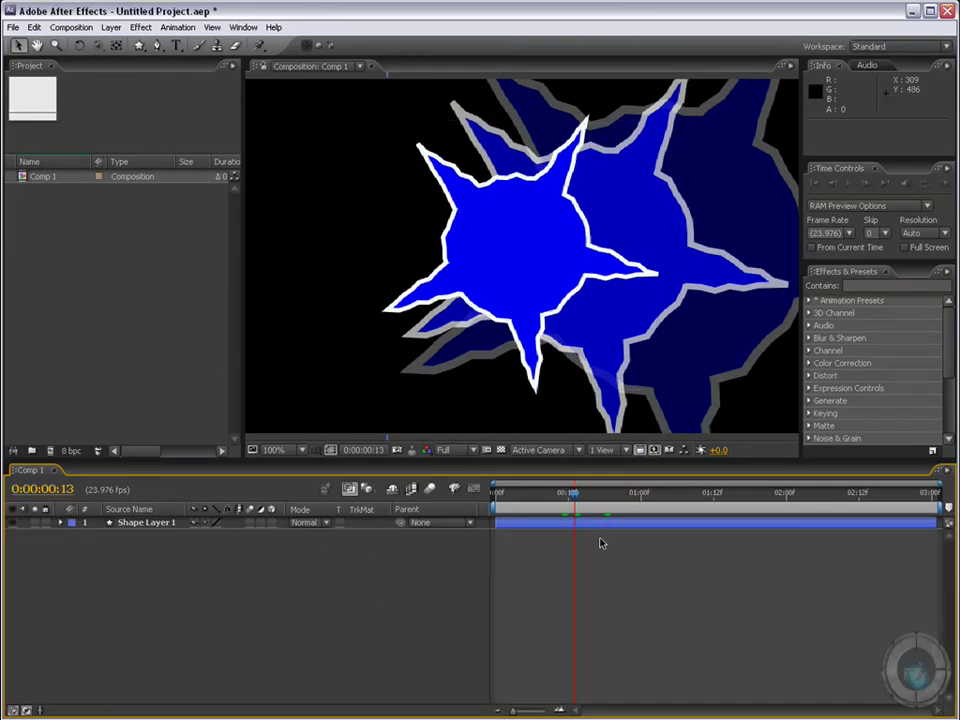
pyautogui.moveTo(574, 494); pyautogui.dragTo(742, 511)
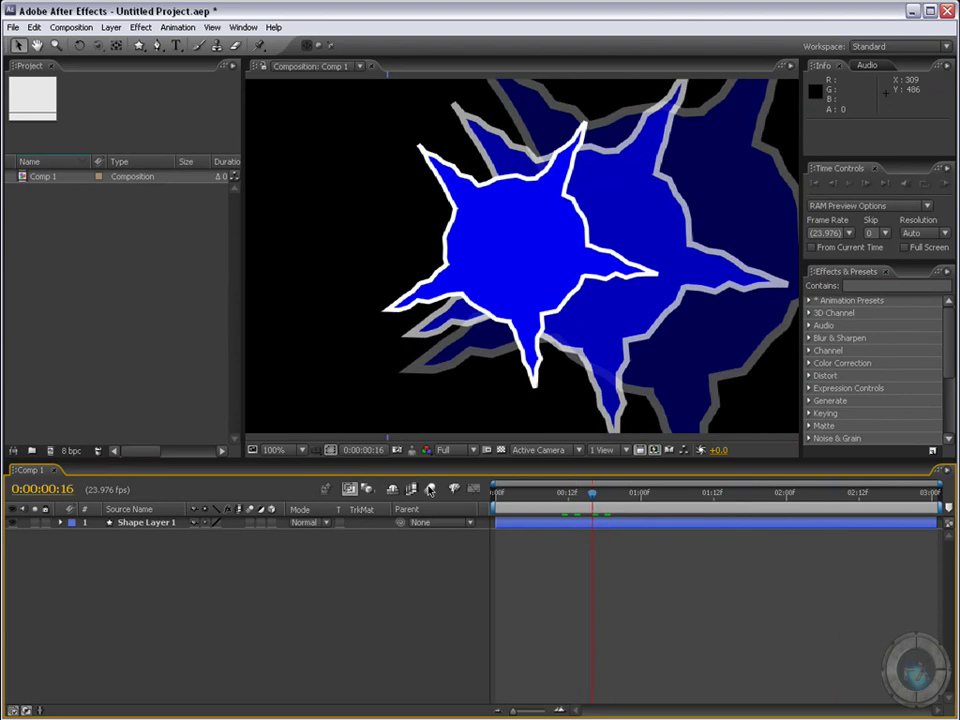
pyautogui.click(598, 500)
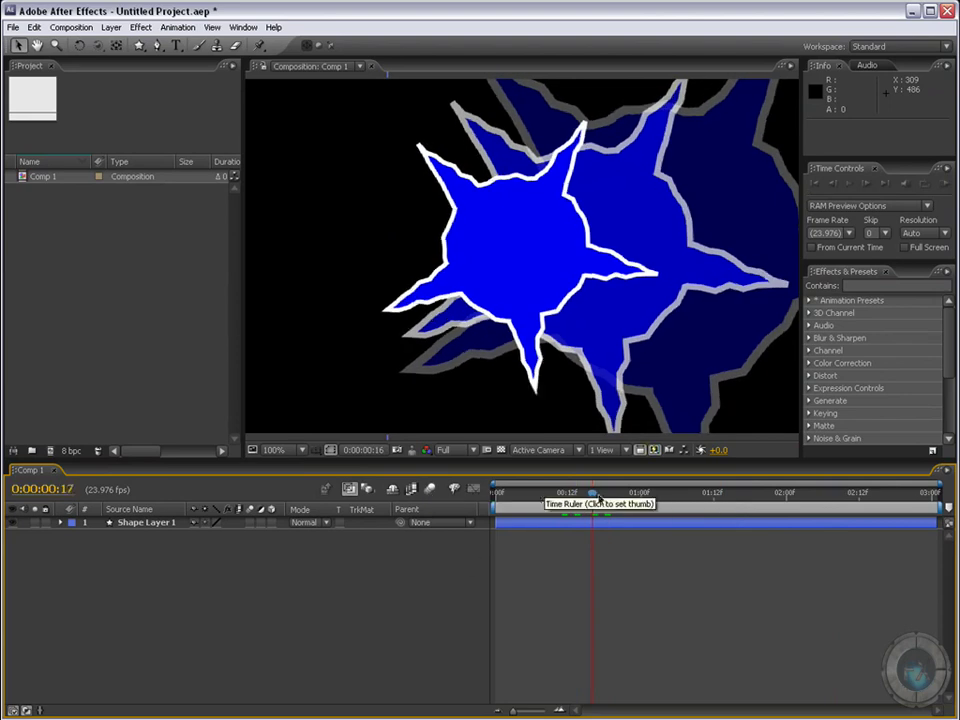
pyautogui.press('KP_0')
pyautogui.click(345, 548)
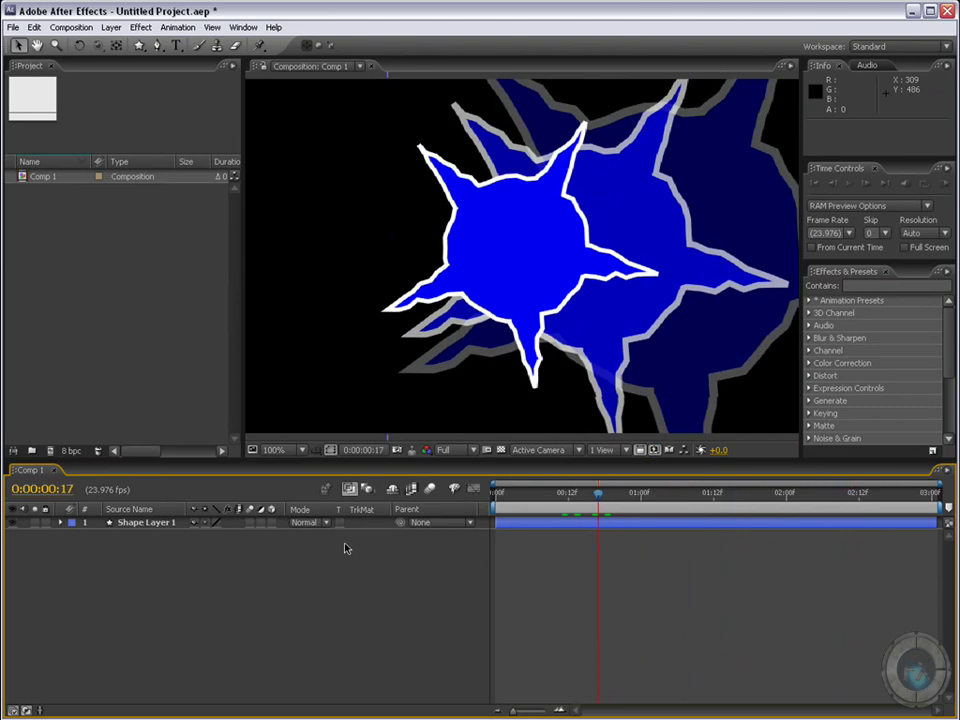